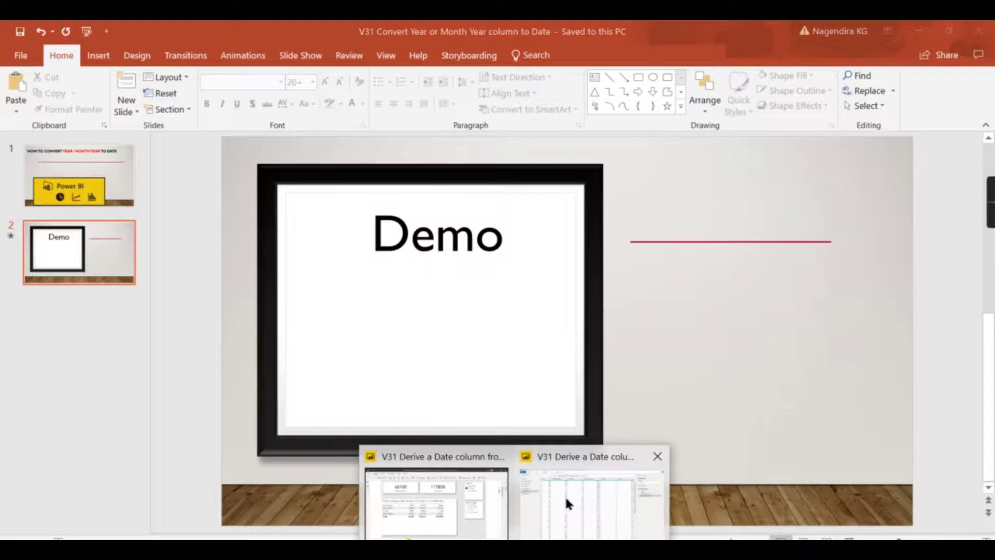
Compare SaleFact (2)'s YrMonth column with the Year column in the SaleFact query
click(565, 495)
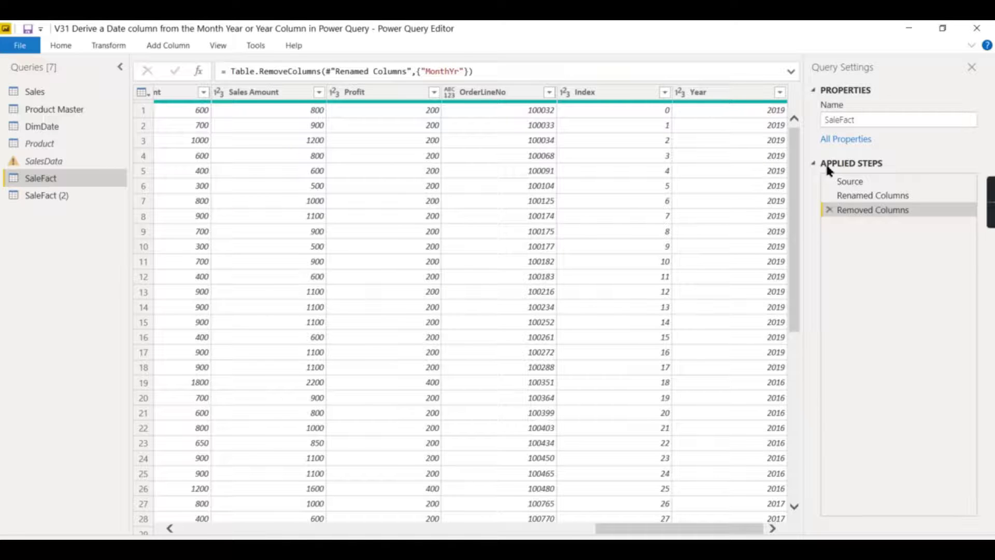
click(49, 196)
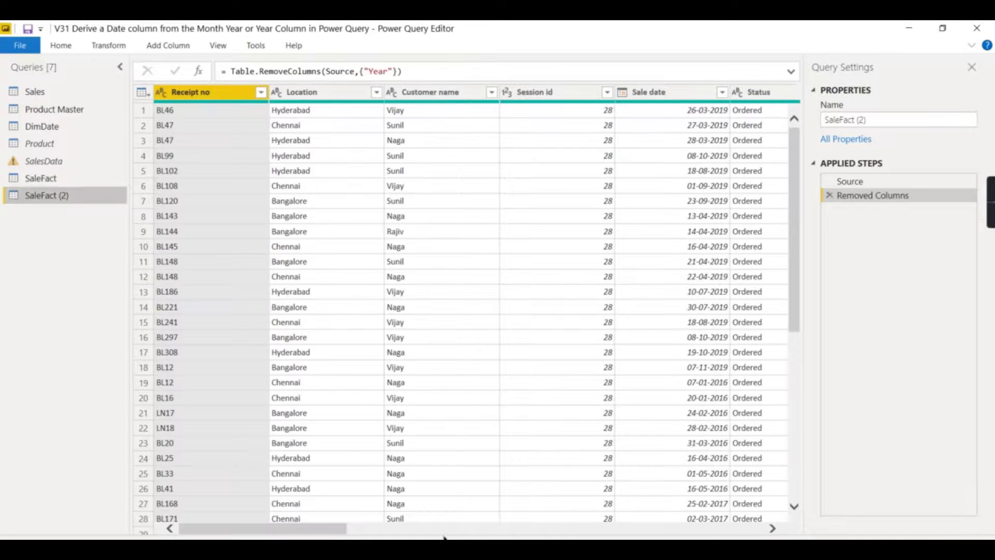
drag(298, 533, 766, 526)
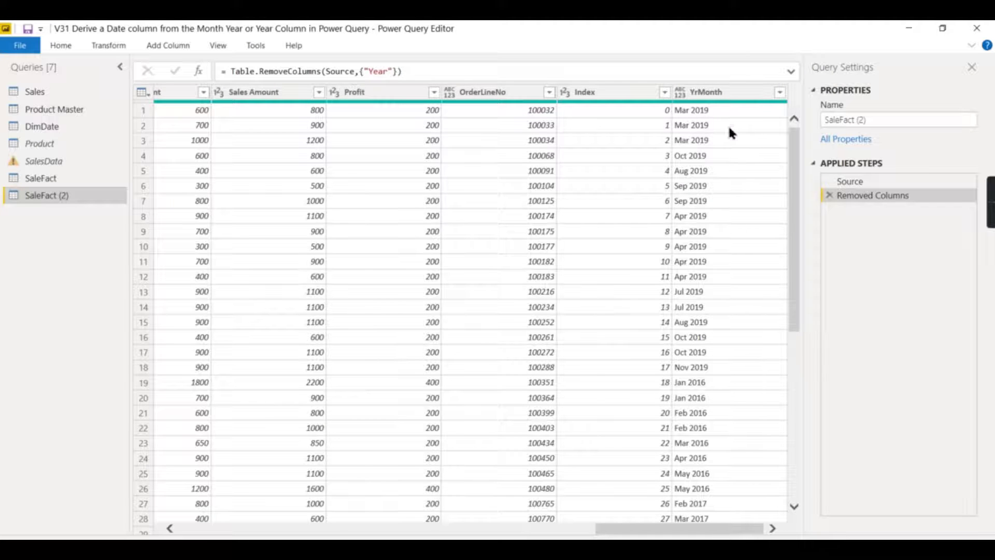
scroll(720, 313, down, 13)
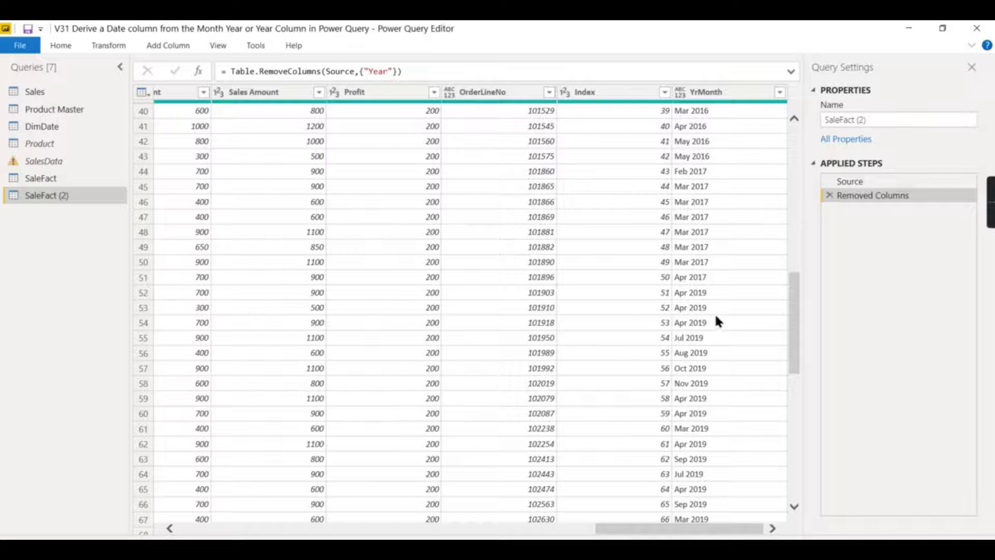
click(68, 178)
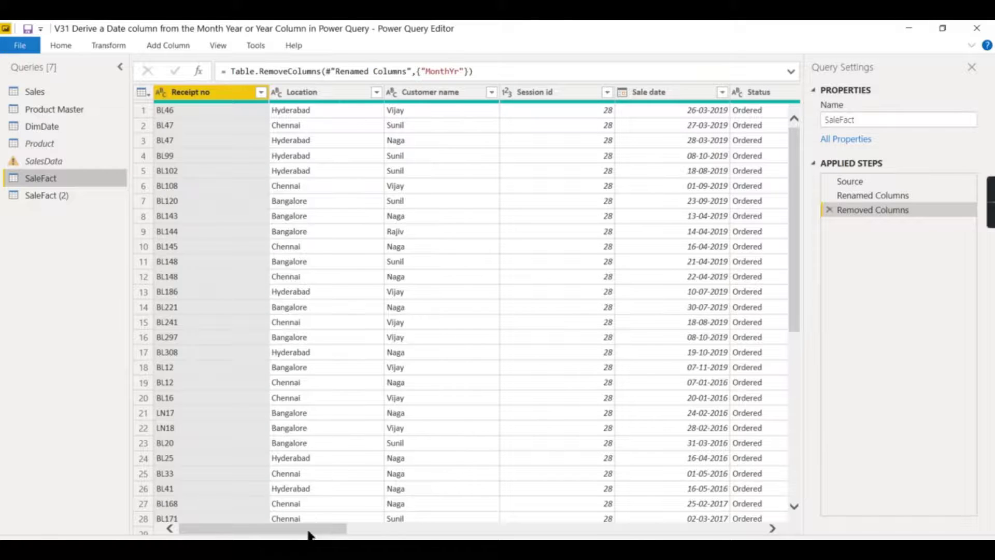
drag(311, 532, 722, 532)
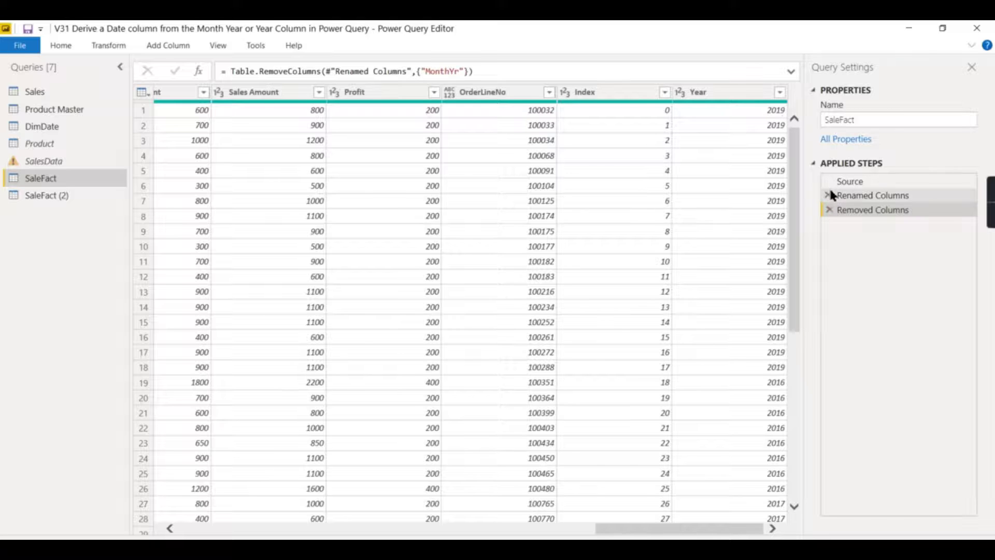
Add a Custom column to SaleFact using the formula "01-04-" & [Year]
click(162, 46)
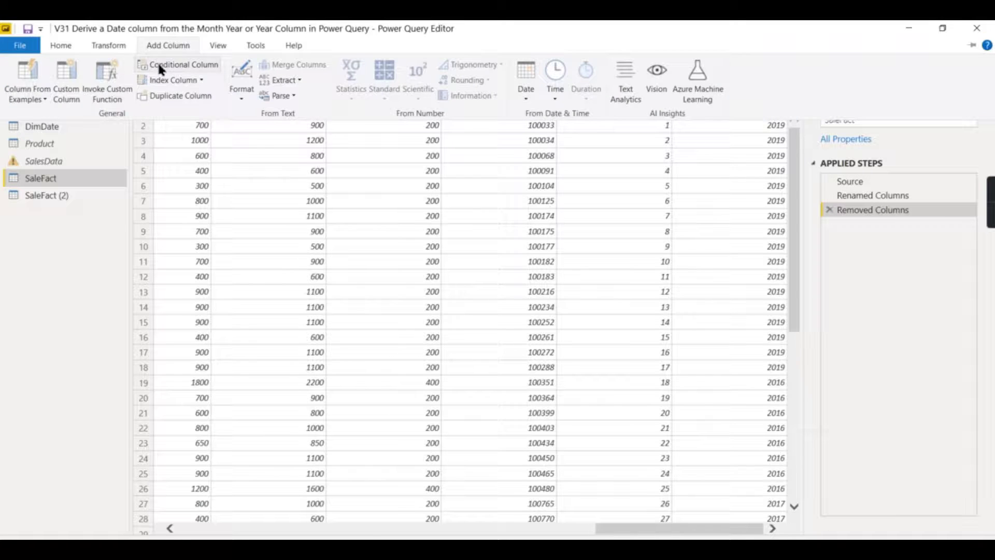
click(73, 77)
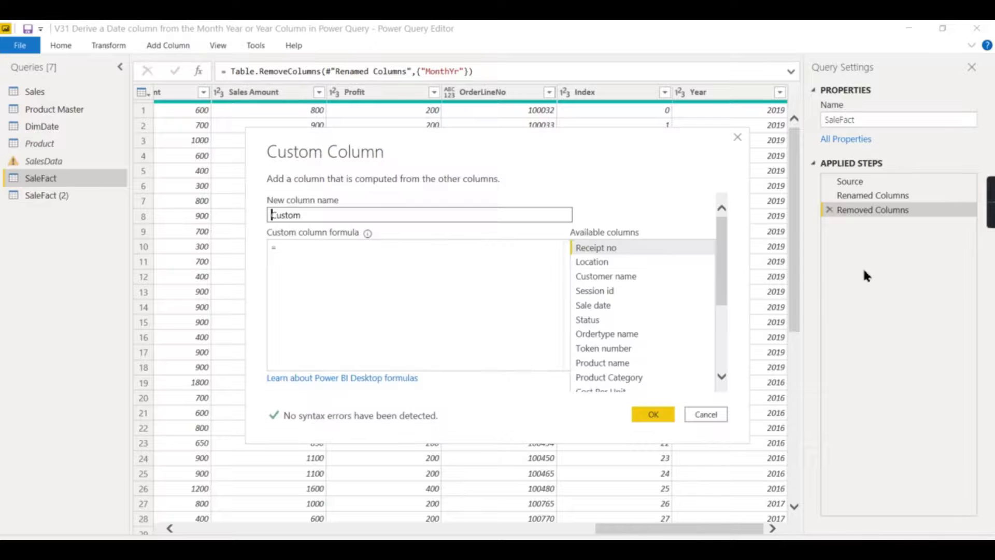
click(348, 266)
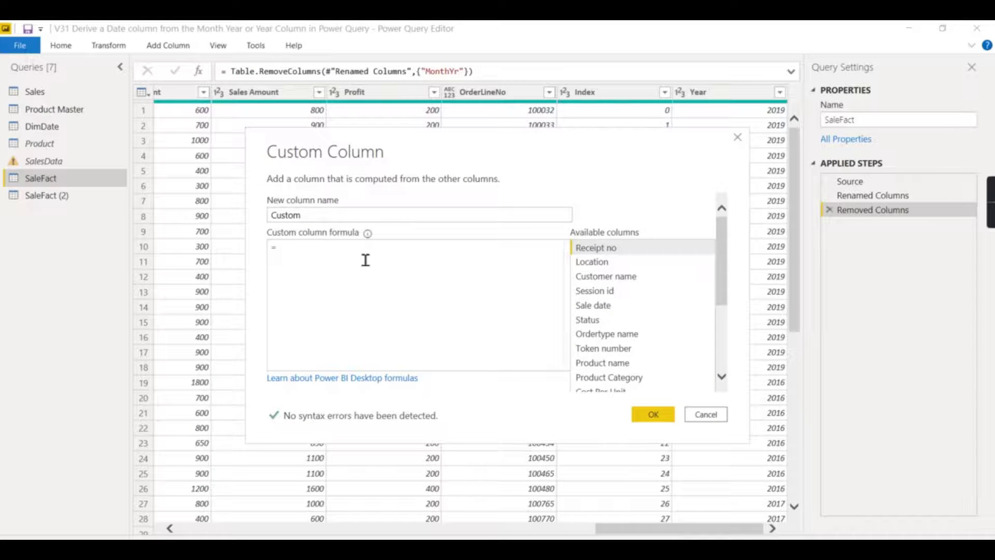
text((1")
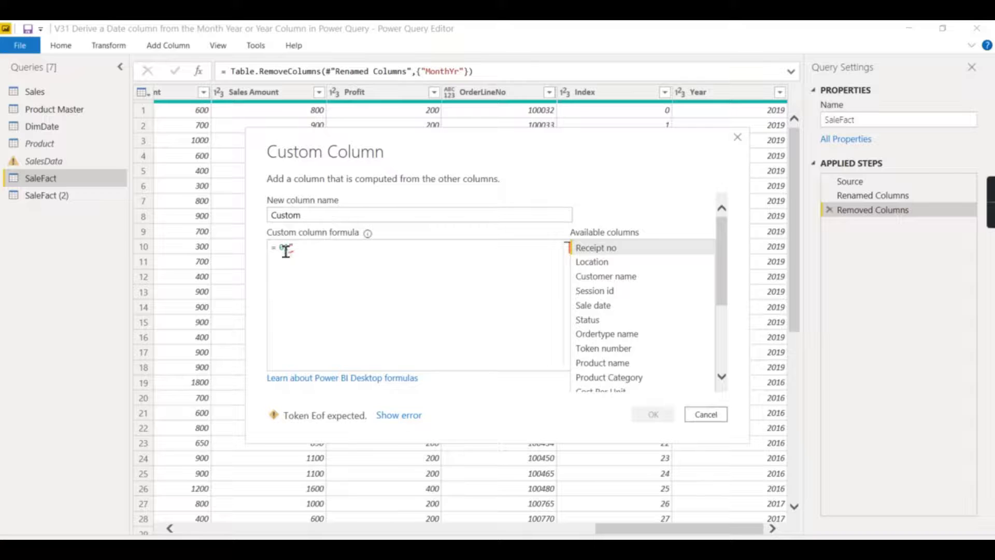
key(Home)
text(")
key(Right)
key(Right)
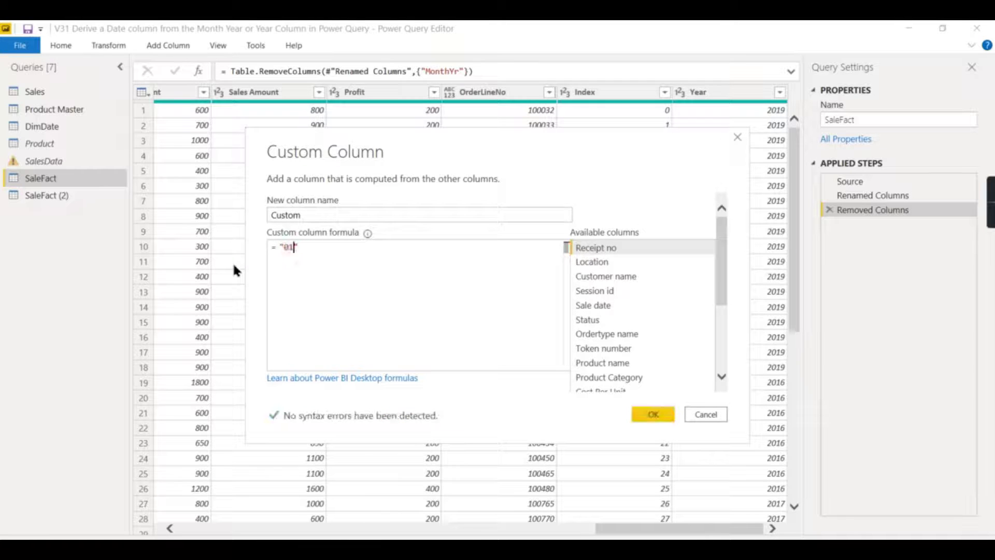
text(-04-" &)
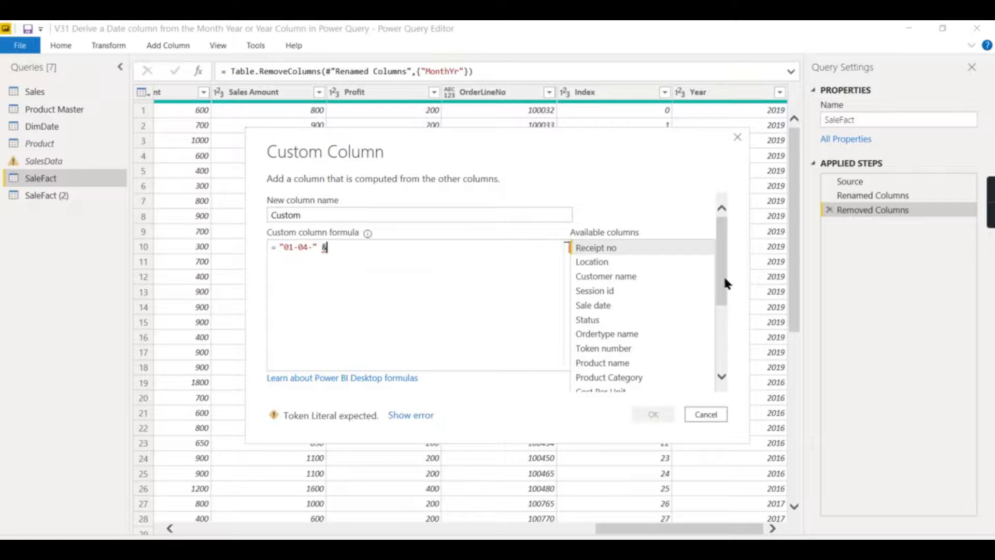
drag(724, 282, 716, 349)
click(615, 369)
click(643, 384)
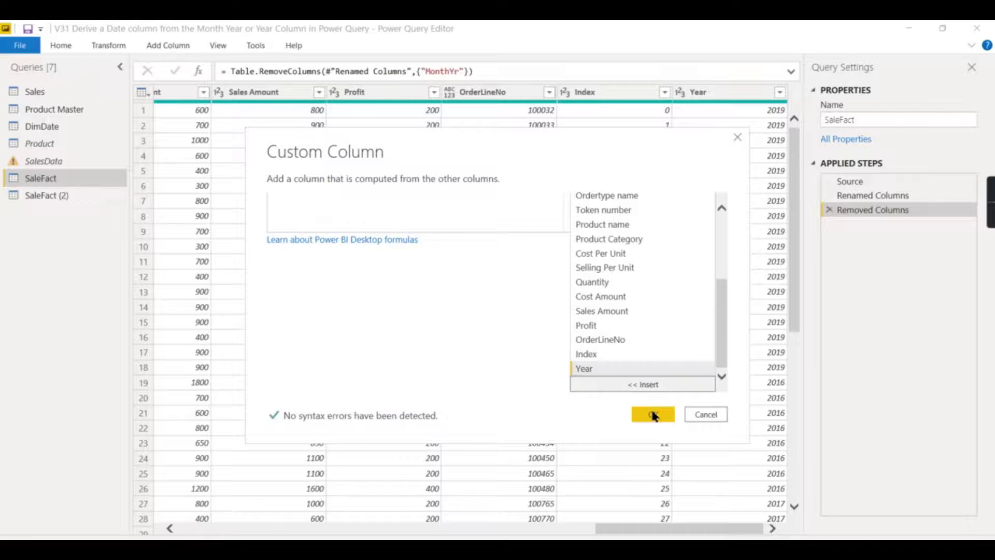
click(652, 414)
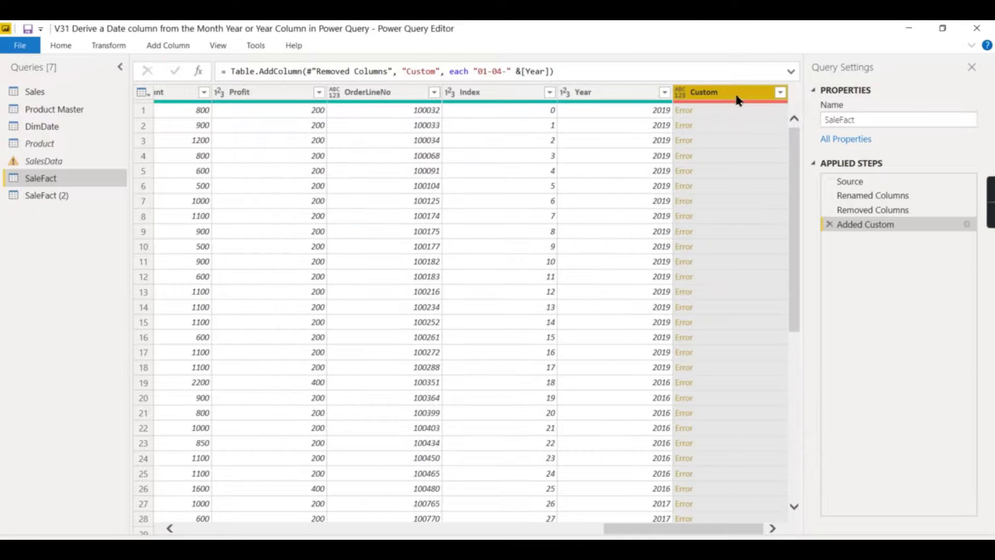
Read the Custom column error (Text and Number can't be joined) and reopen its formula
click(734, 113)
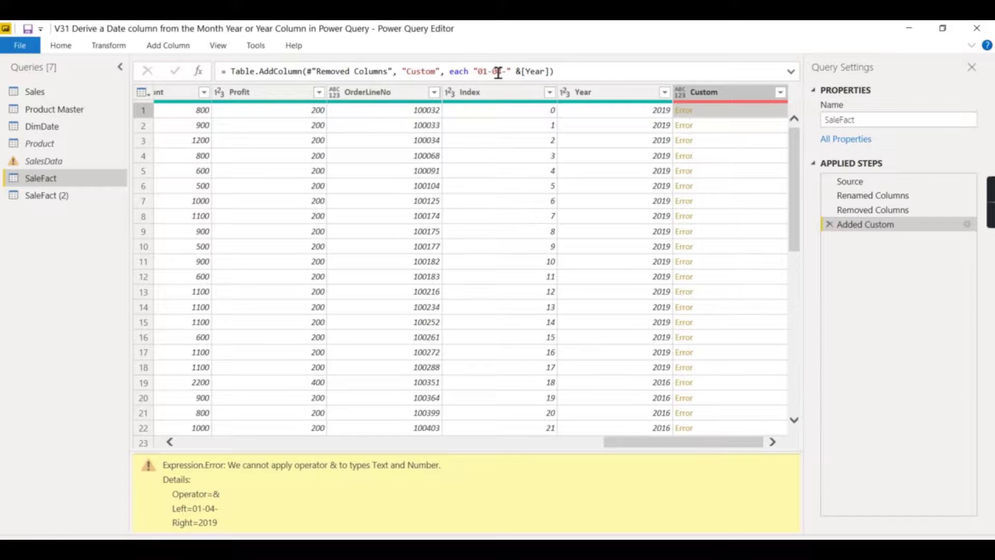
click(966, 224)
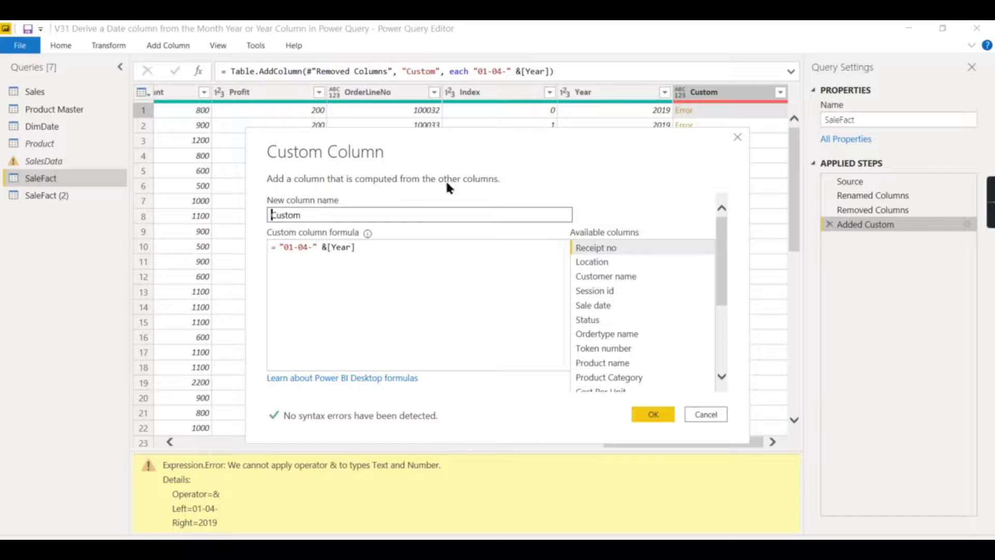
Change the Custom formula to "01-04-" & Number.ToText([Year])
drag(328, 247, 404, 247)
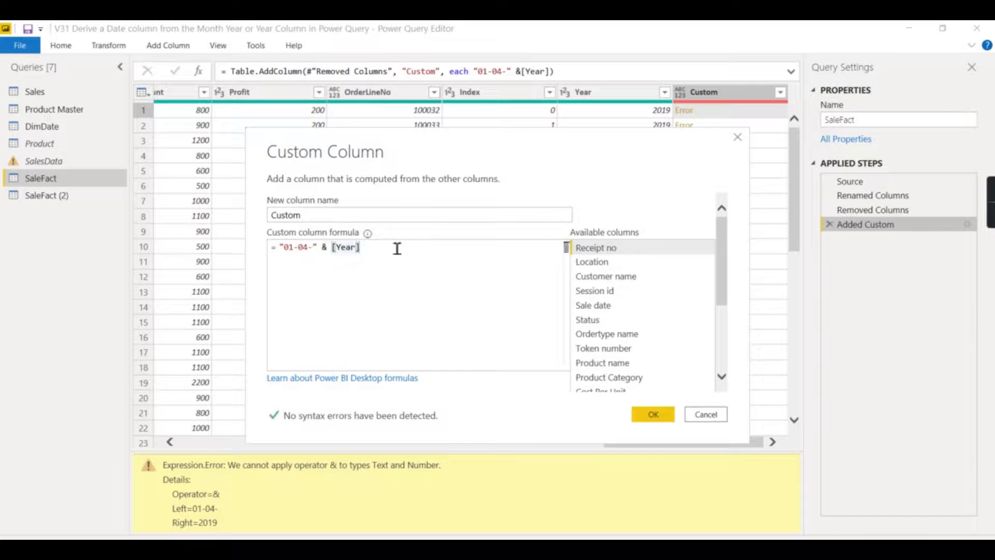
text(NUMBER)
key(BackSpace)
key(BackSpace)
key(BackSpace)
key(BackSpace)
key(BackSpace)
key(BackSpace)
text(number.)
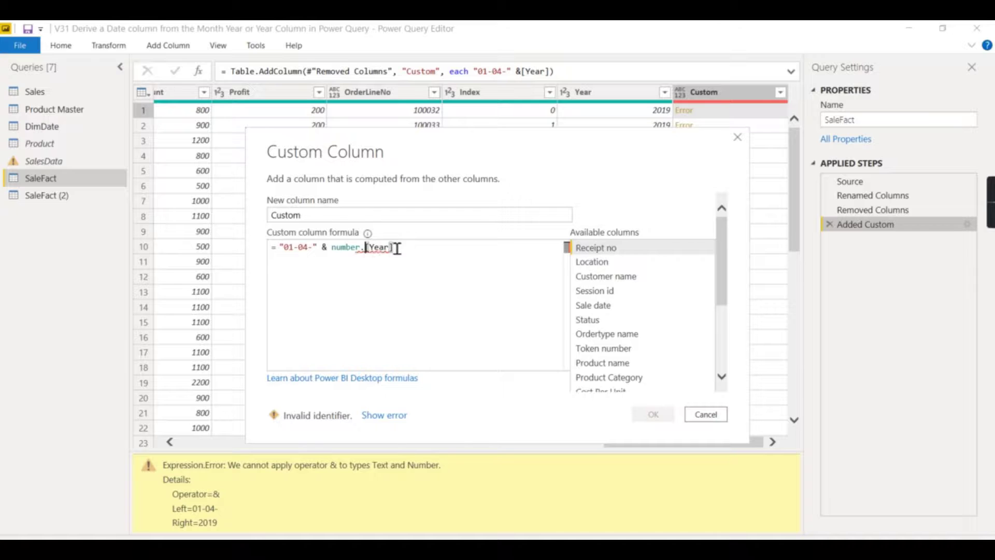
click(464, 371)
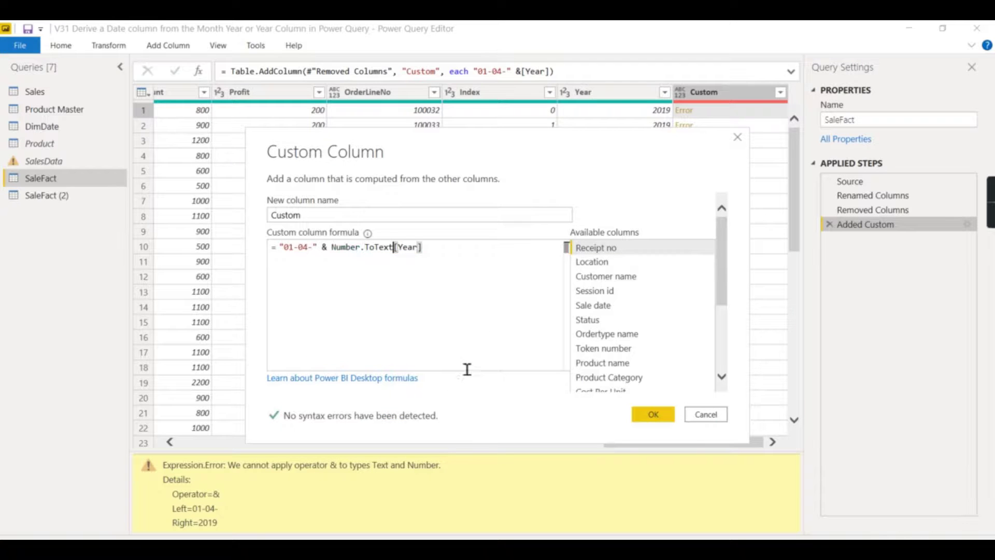
text(()
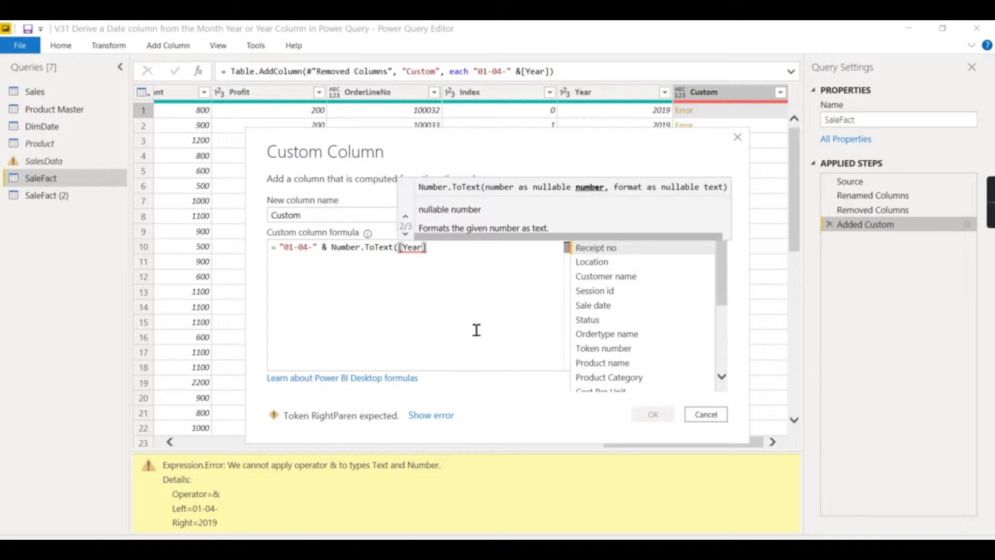
key(End)
text())
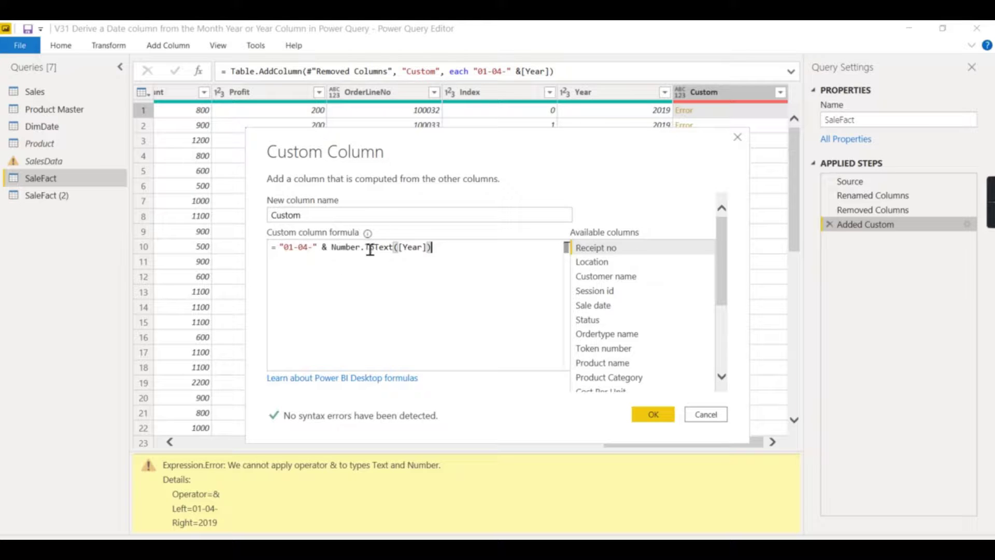
click(649, 414)
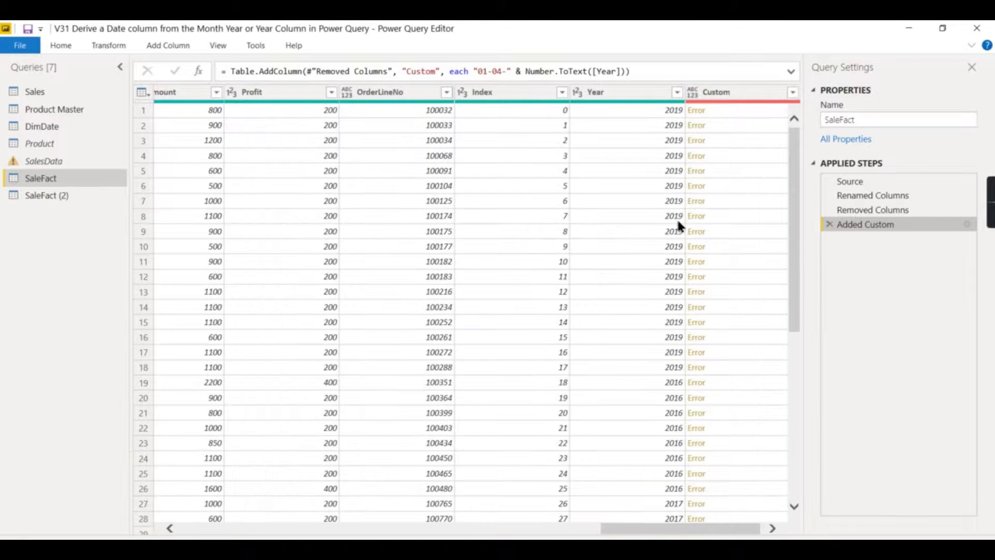
Check the first Custom value reads 01-04-2019 and select the Custom column
click(721, 116)
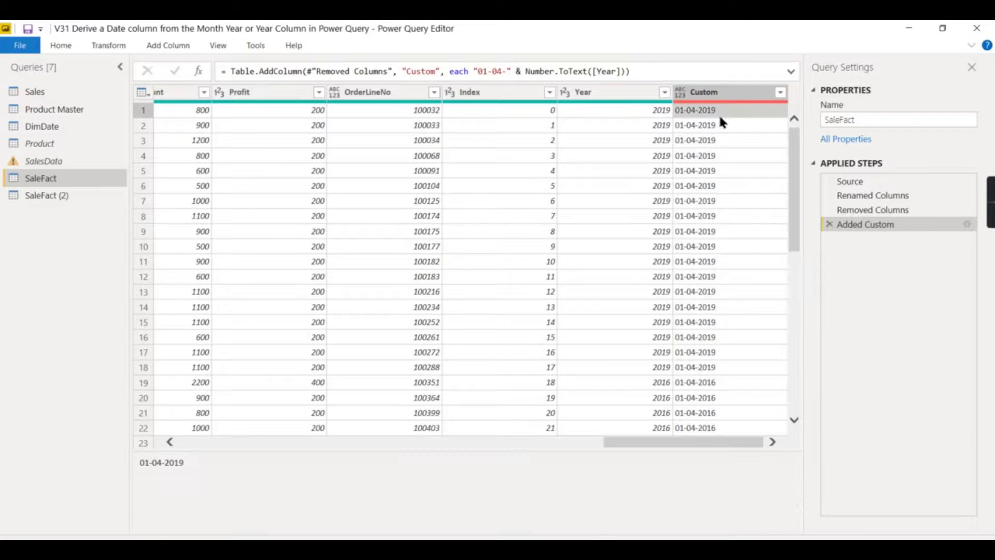
click(706, 95)
right_click(706, 95)
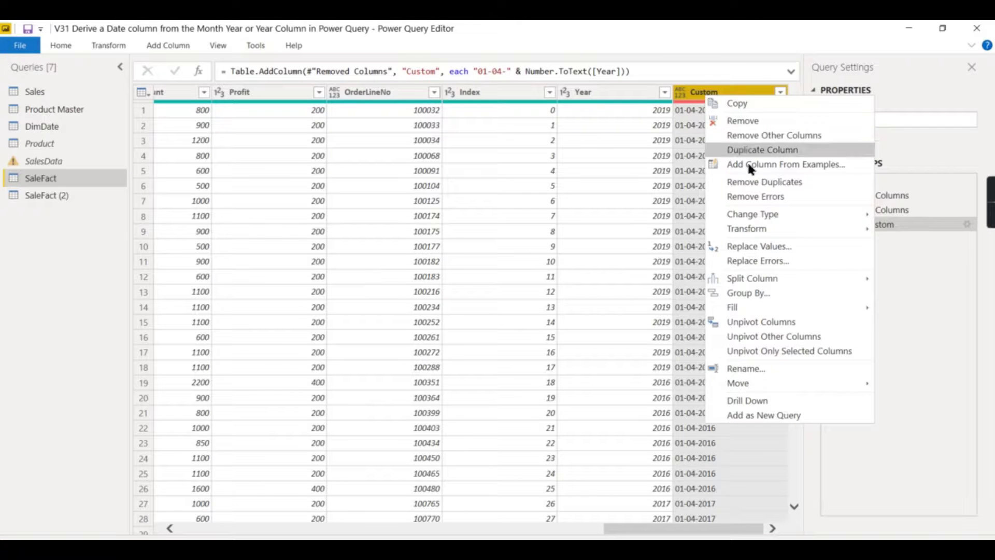
Change SaleFact's Custom column to Date type, rename it Date, then go to SaleFact (2)
mouse_move(784, 216)
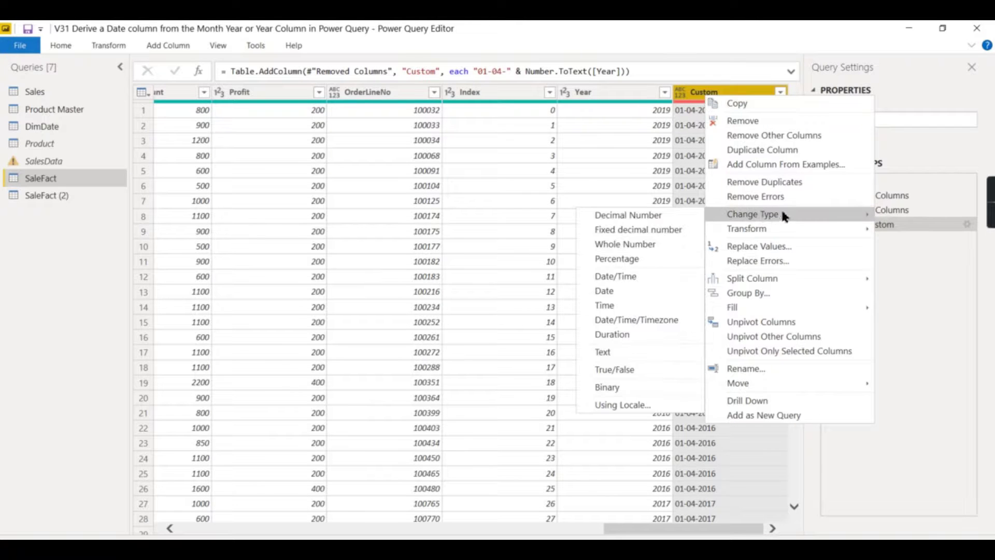
click(631, 291)
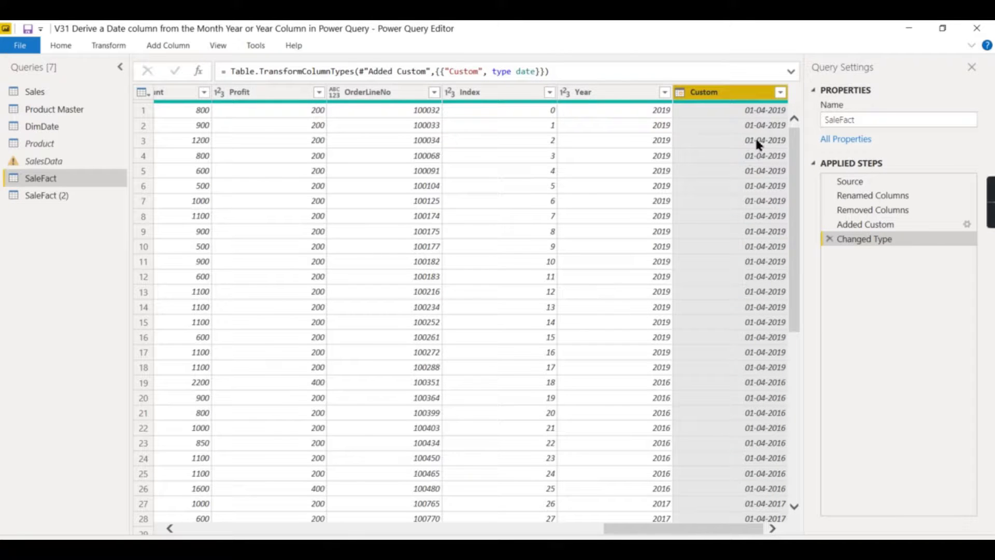
double_click(739, 97)
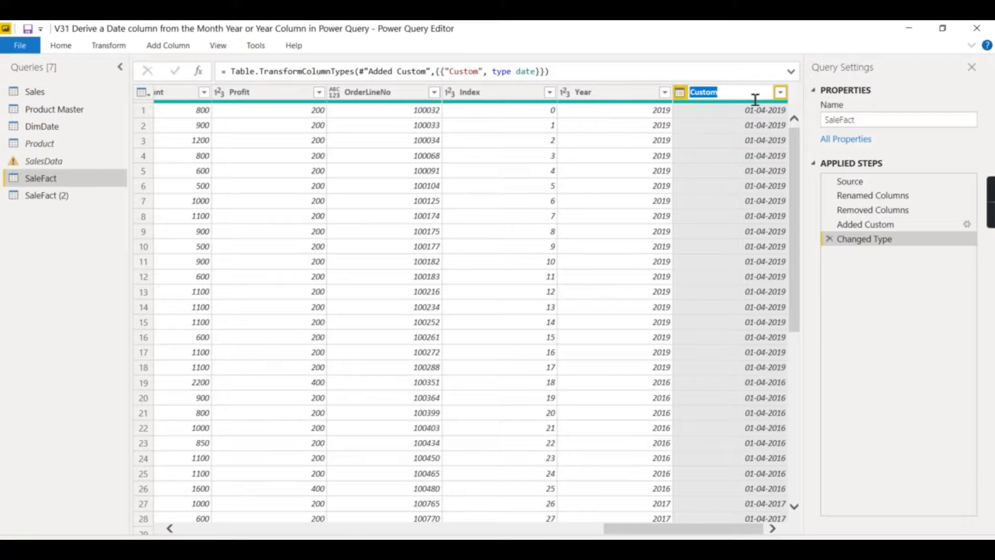
text(Date)
key(Return)
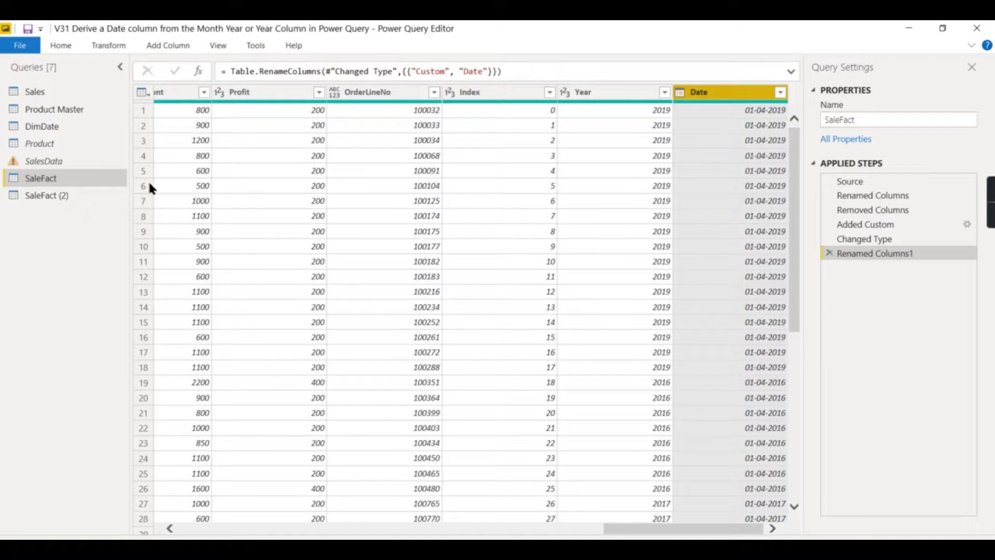
click(31, 195)
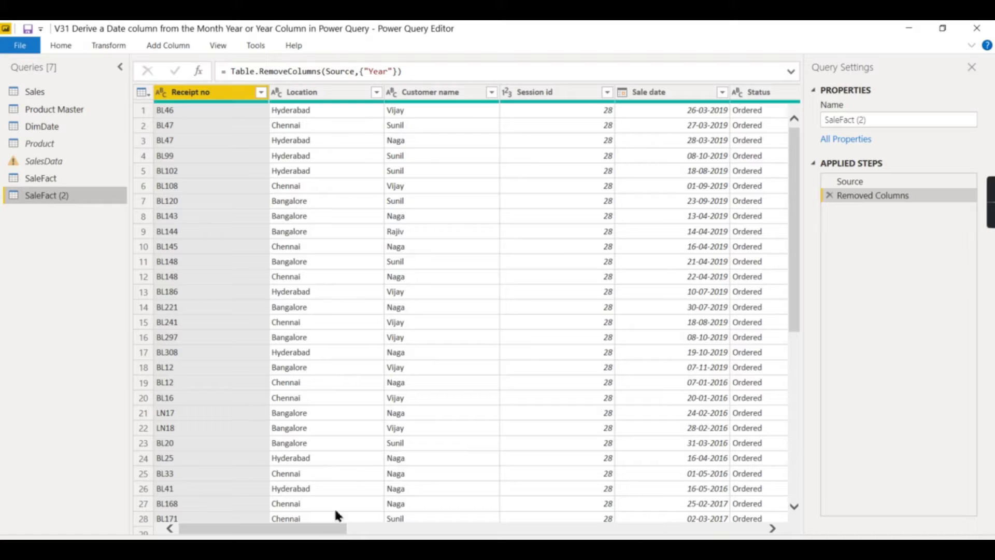
Convert SaleFact (2)'s YrMonth column to Date, then delete that Changed Type step
drag(313, 529, 784, 529)
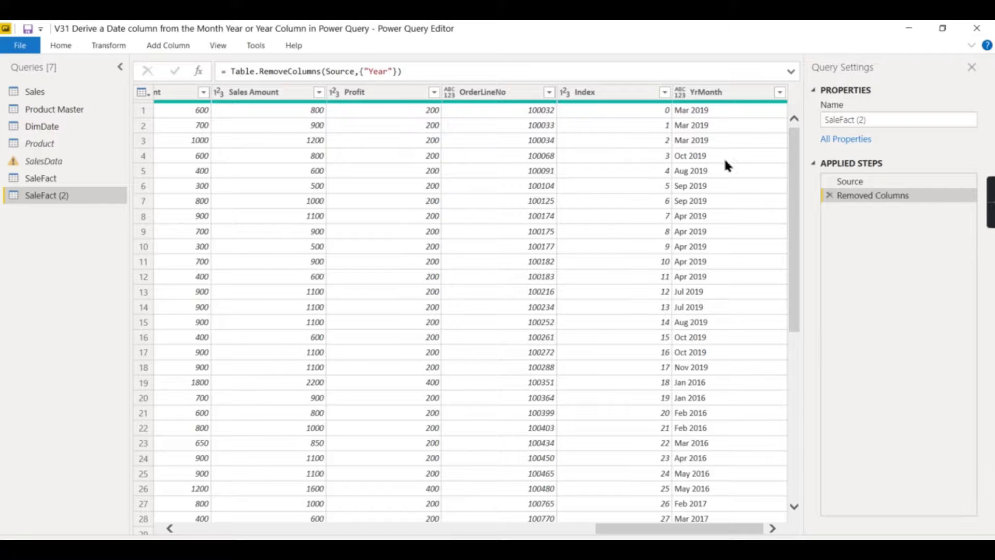
click(699, 97)
right_click(701, 98)
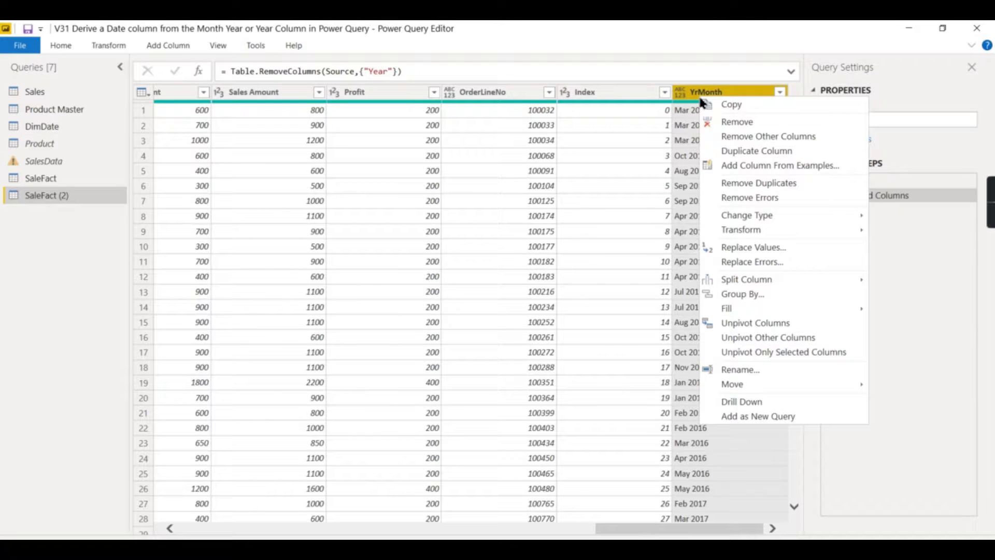
mouse_move(761, 220)
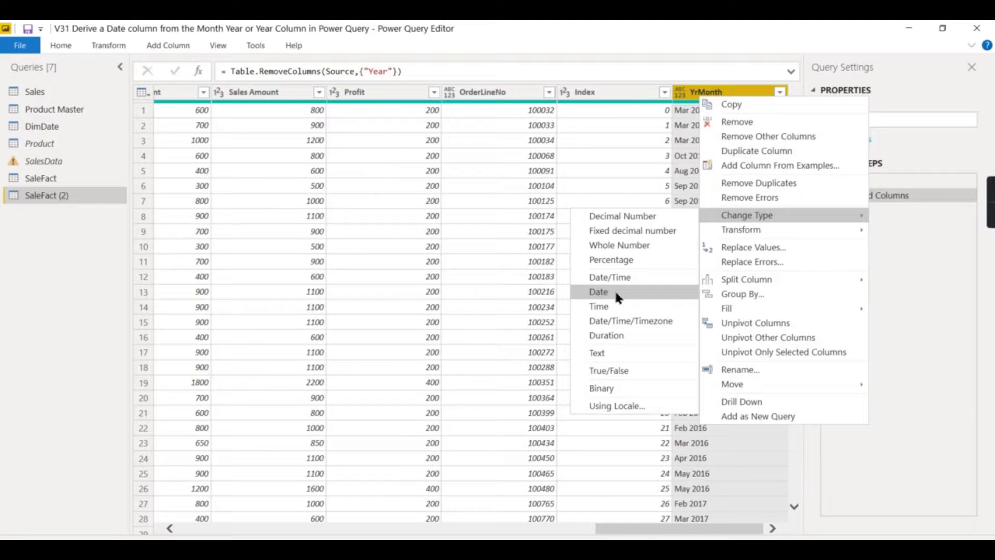
click(599, 292)
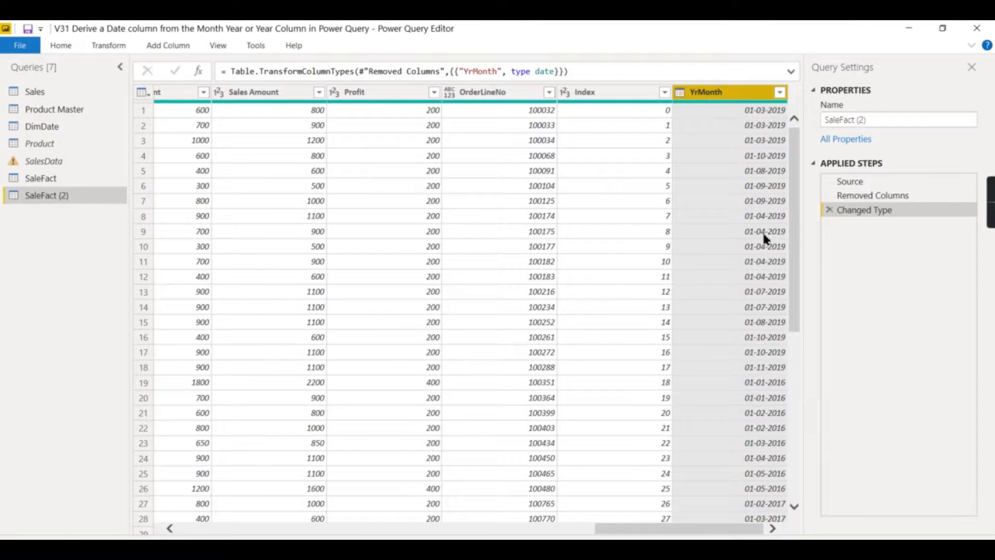
click(831, 211)
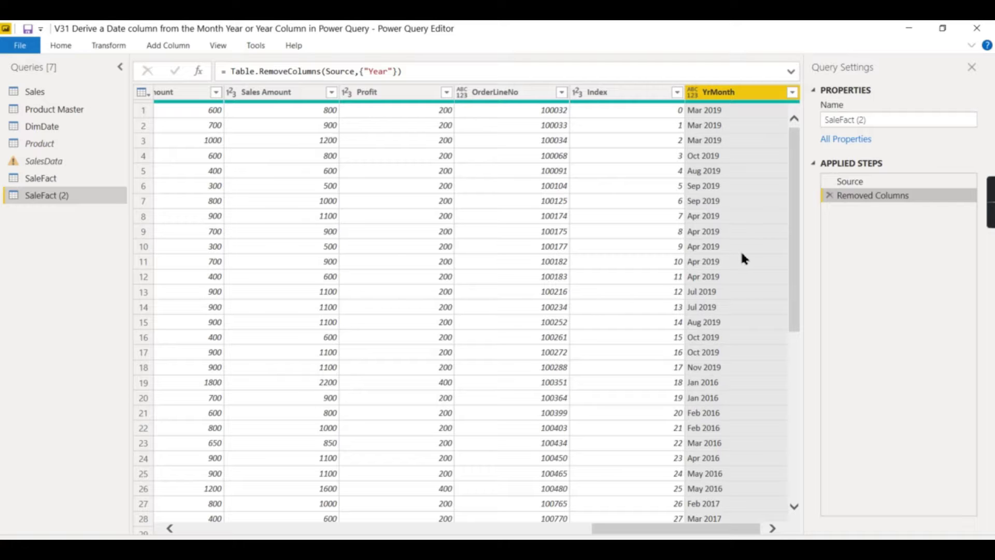
scroll(742, 254, down, 4)
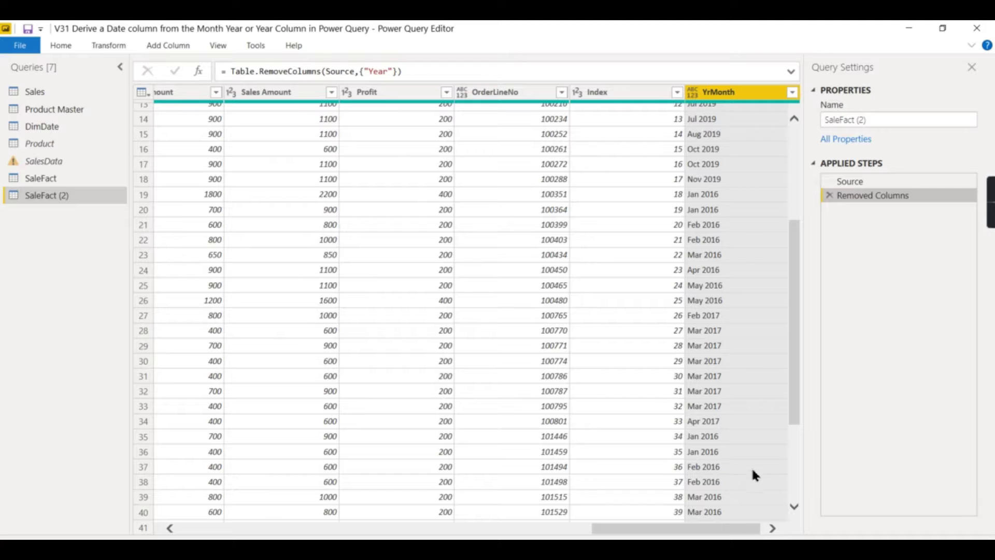
scroll(746, 487, up, 4)
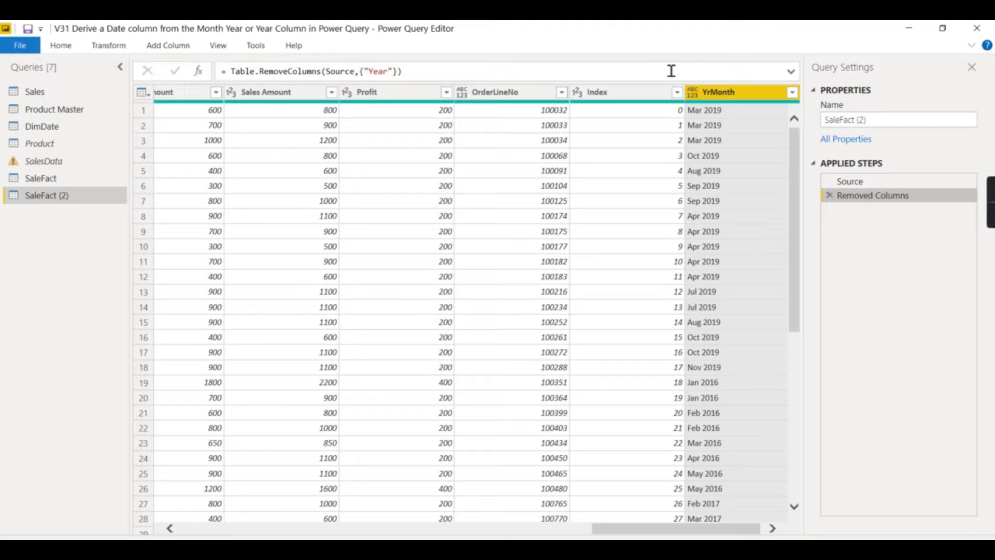
Add a Custom column to SaleFact (2) using the formula "05 " & [YrMonth]
click(158, 45)
click(71, 92)
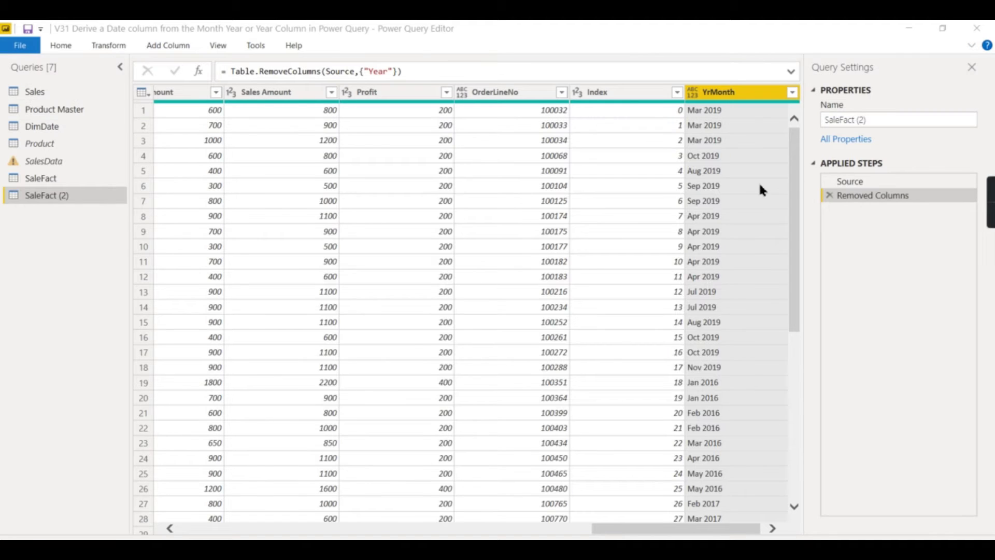
click(316, 252)
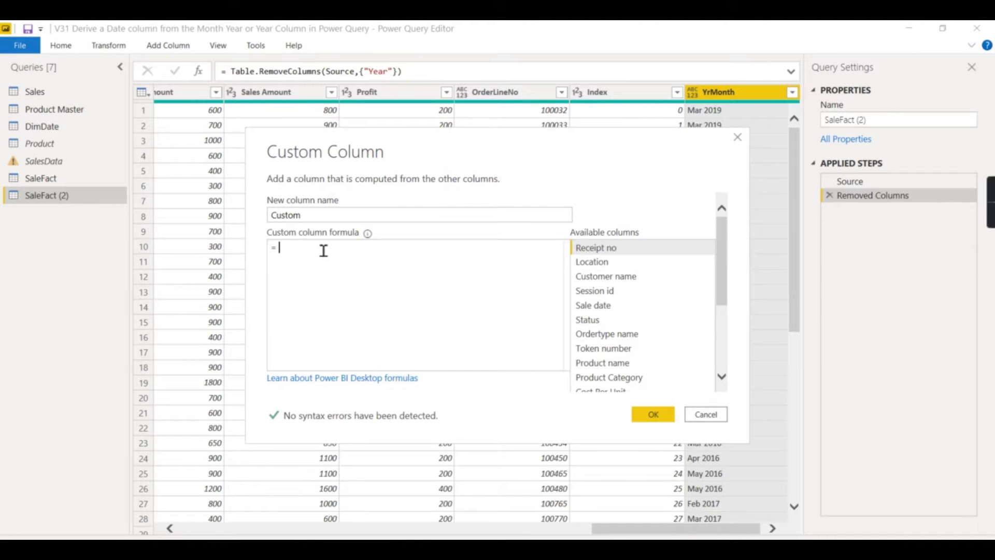
text("05" &)
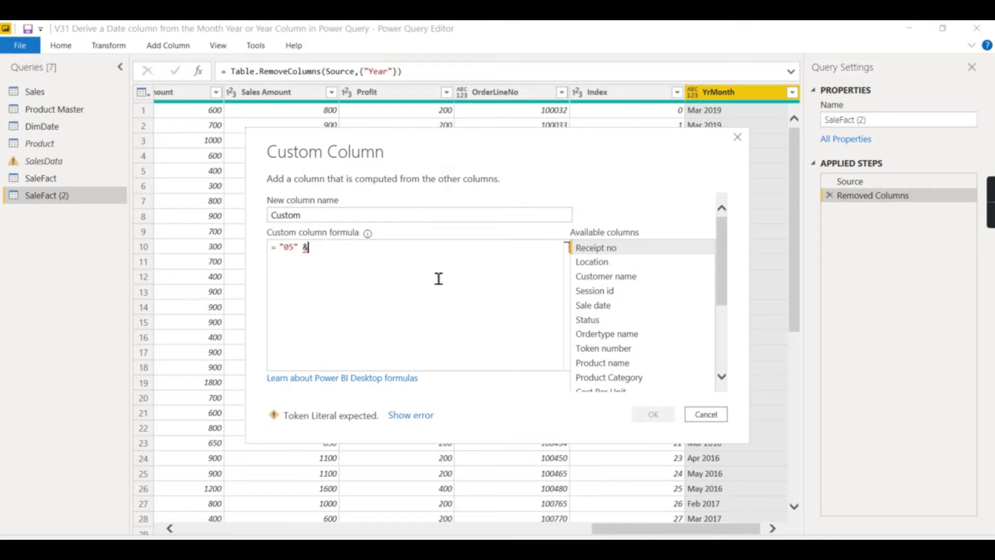
drag(722, 295, 718, 373)
double_click(593, 368)
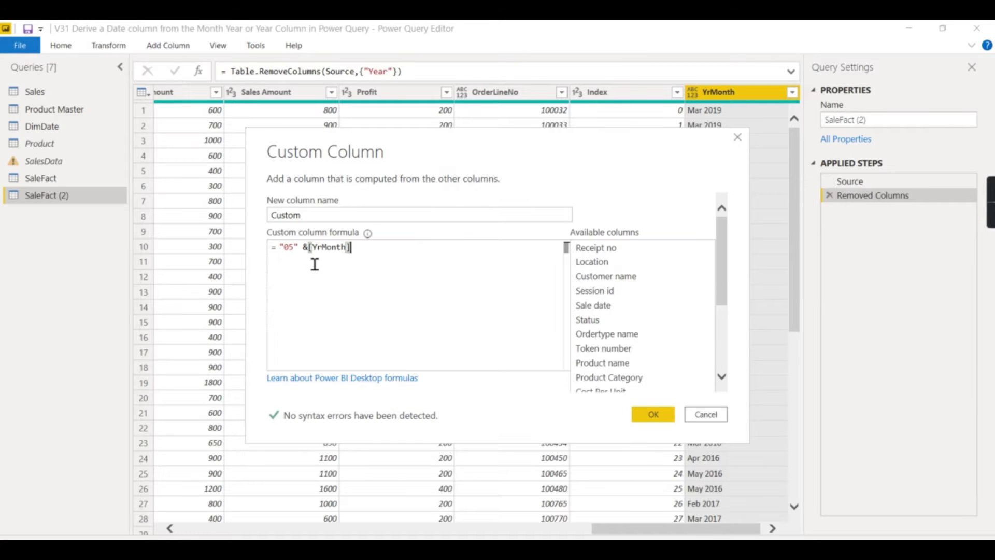
click(295, 248)
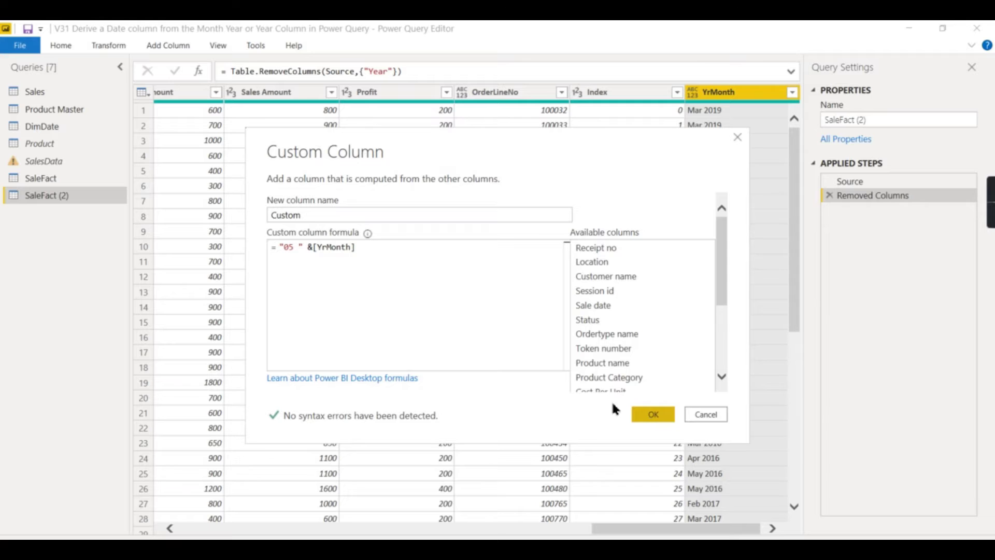
click(653, 414)
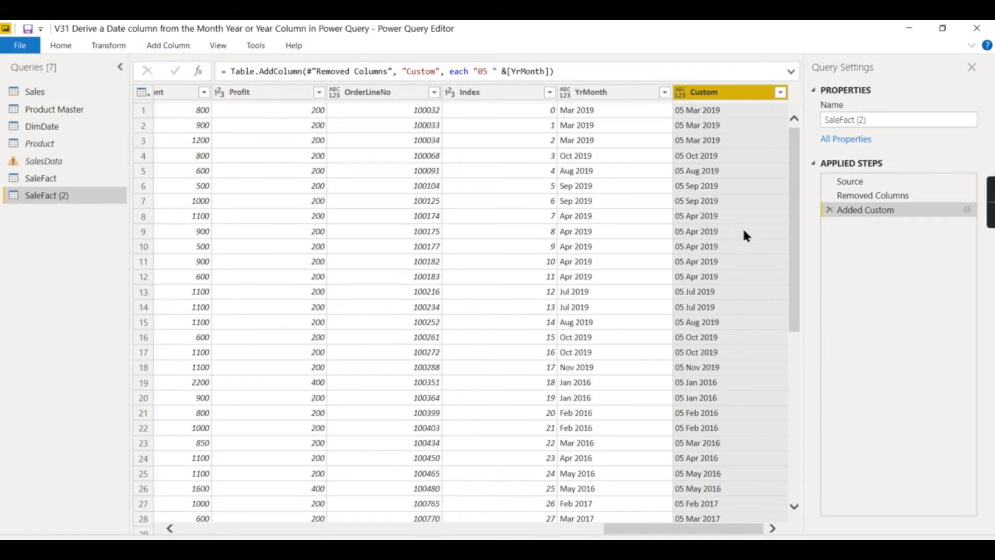
Change SaleFact (2)'s Custom column to Date type (05-03-2019) and rename it Date
scroll(691, 132, down, 14)
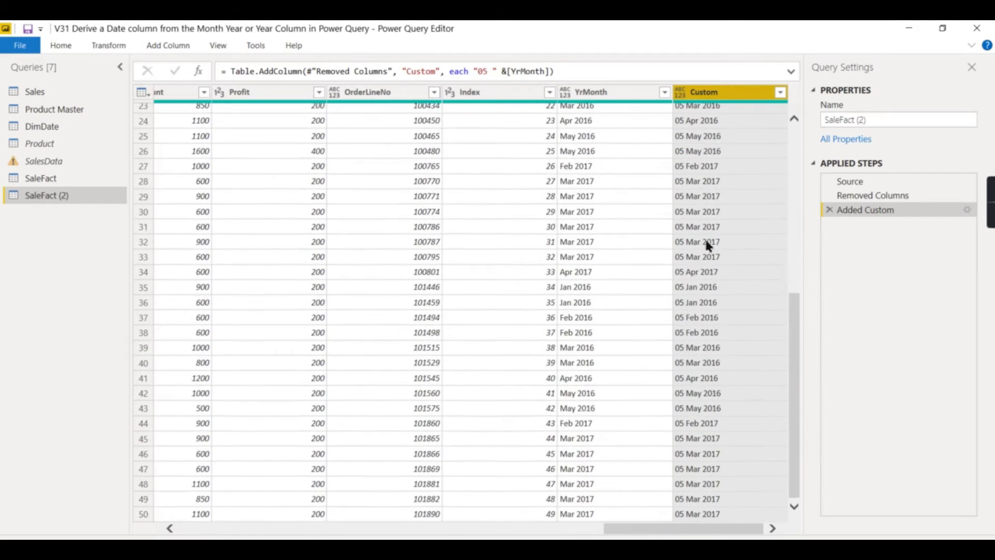
scroll(737, 416, up, 14)
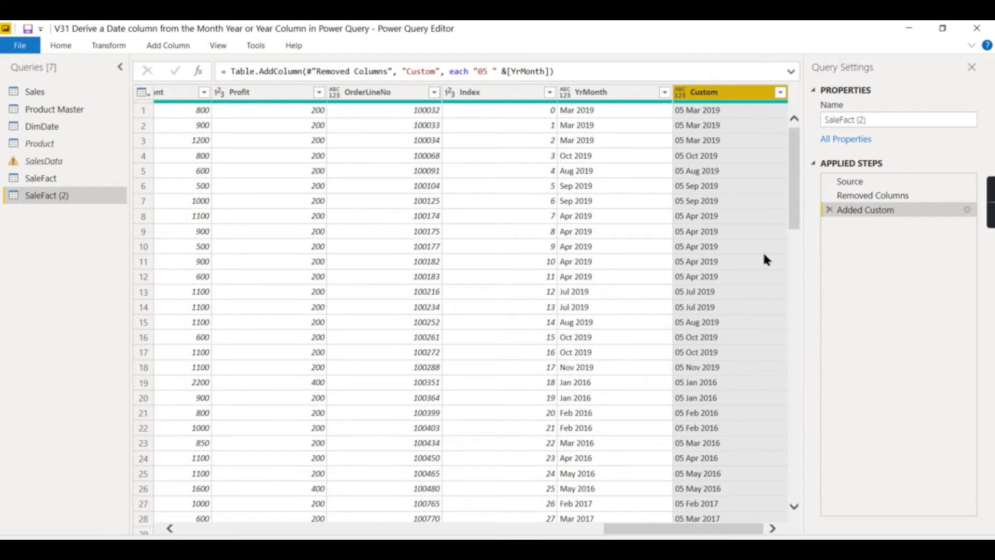
right_click(705, 92)
mouse_move(711, 212)
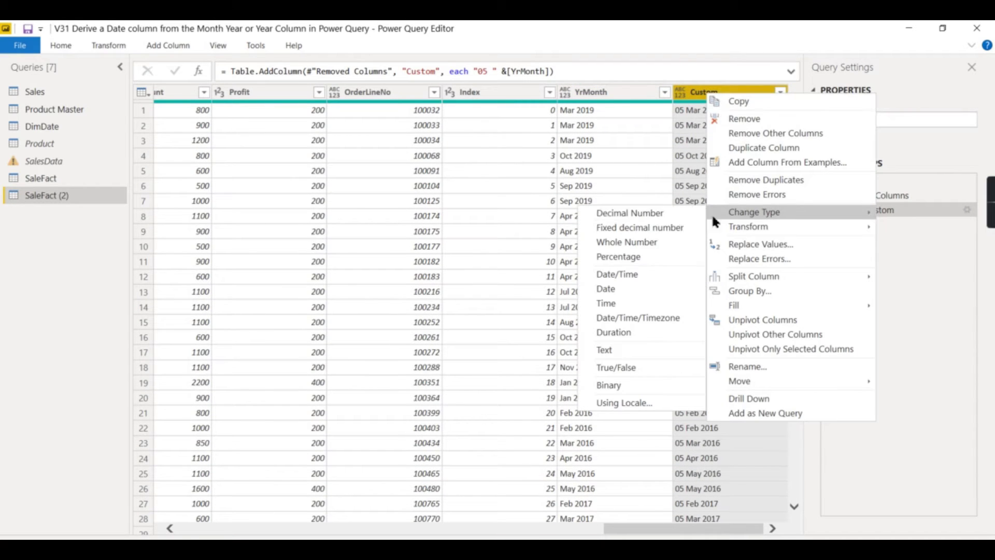
click(642, 288)
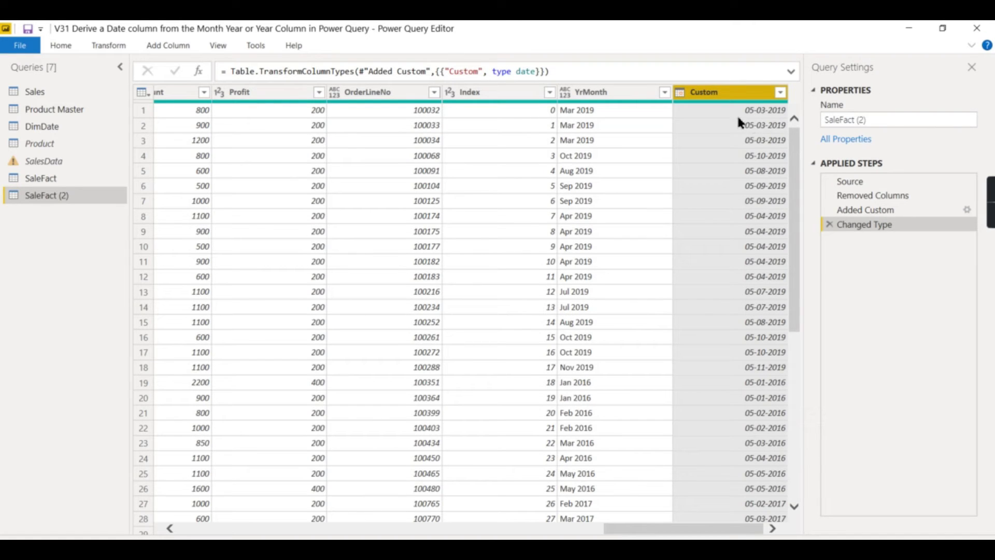
double_click(733, 92)
text(Date)
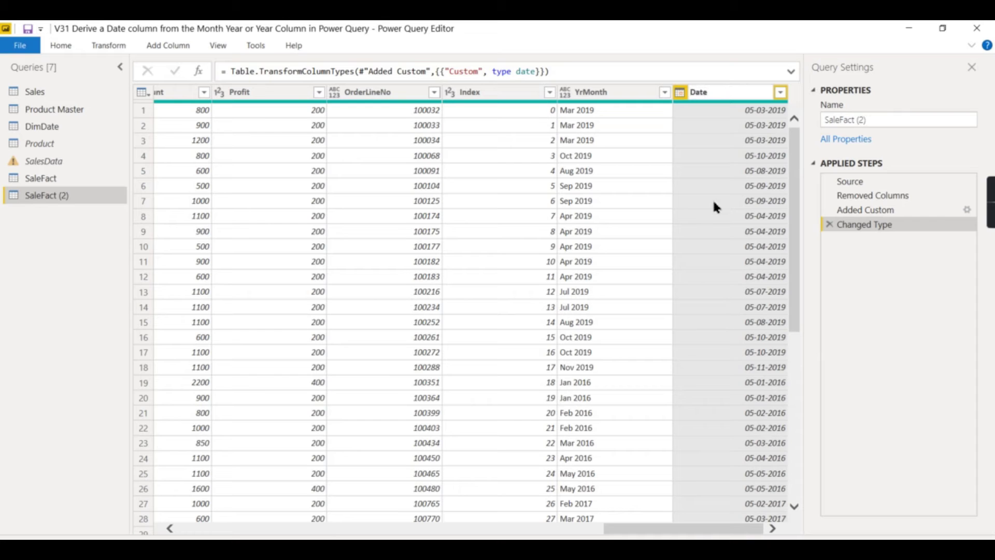
key(Return)
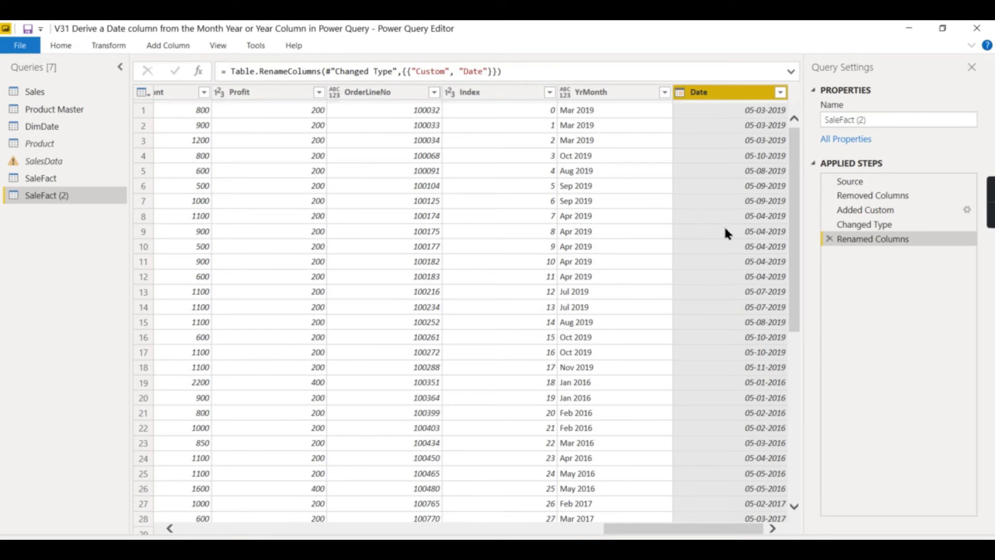